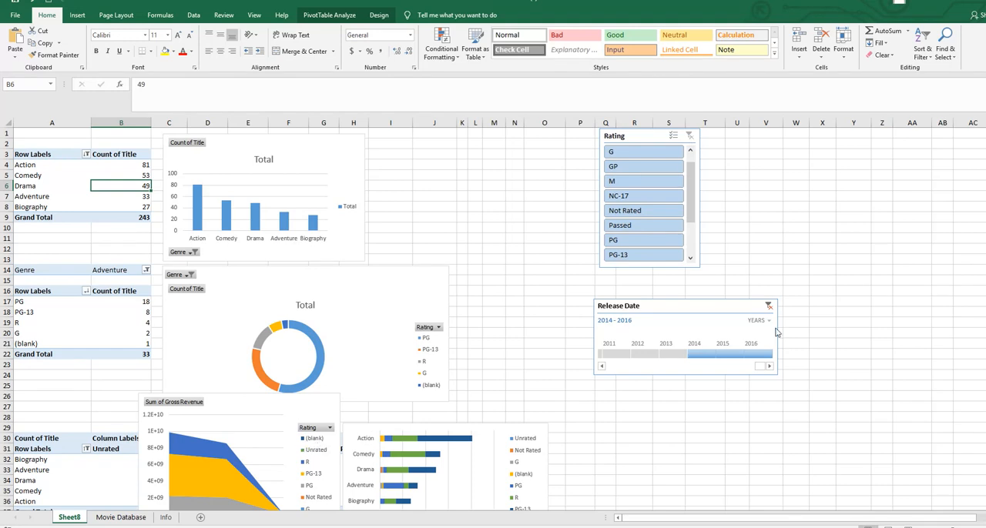
- Look through the sheet's pivot charts and view the slicer fields offered for the genre pivot table without inserting any
scroll(379, 362, "down", 4)
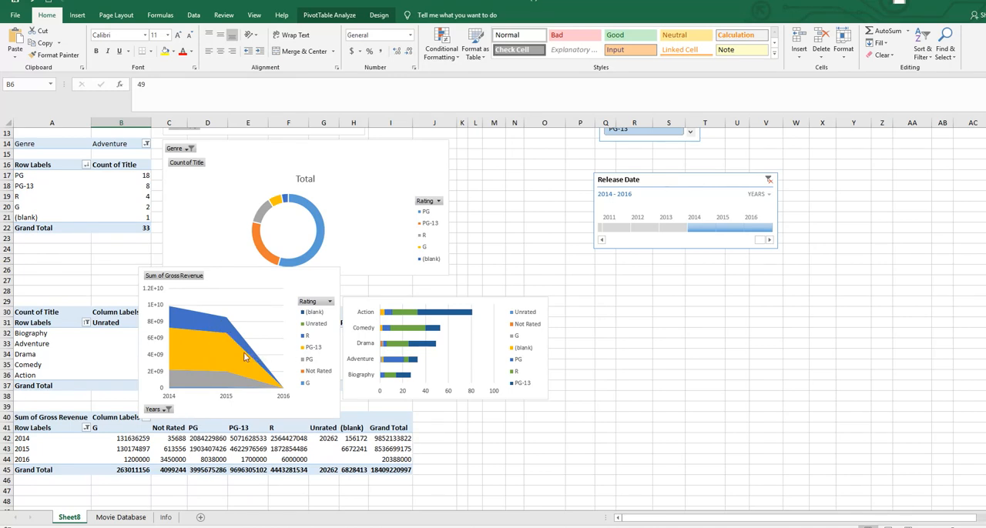
scroll(271, 296, "up", 4)
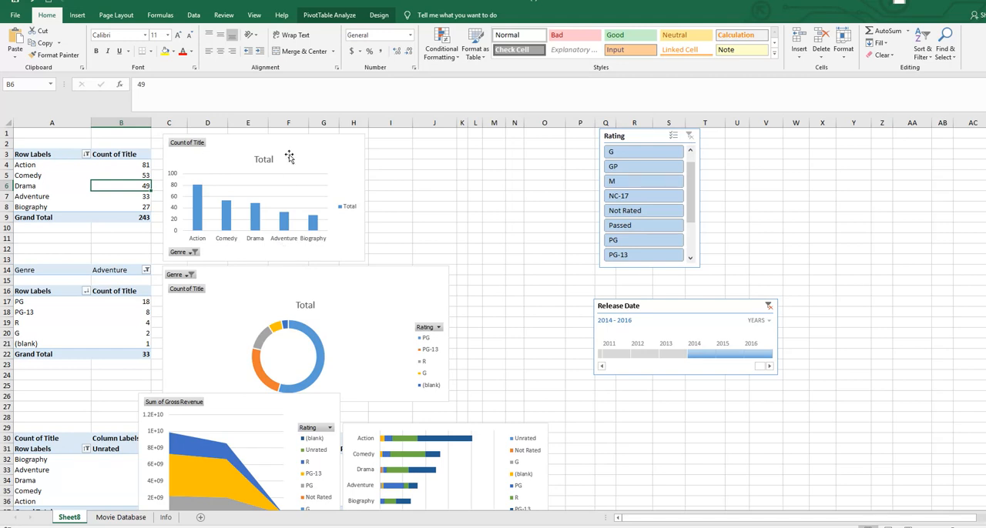
left_click(66, 156)
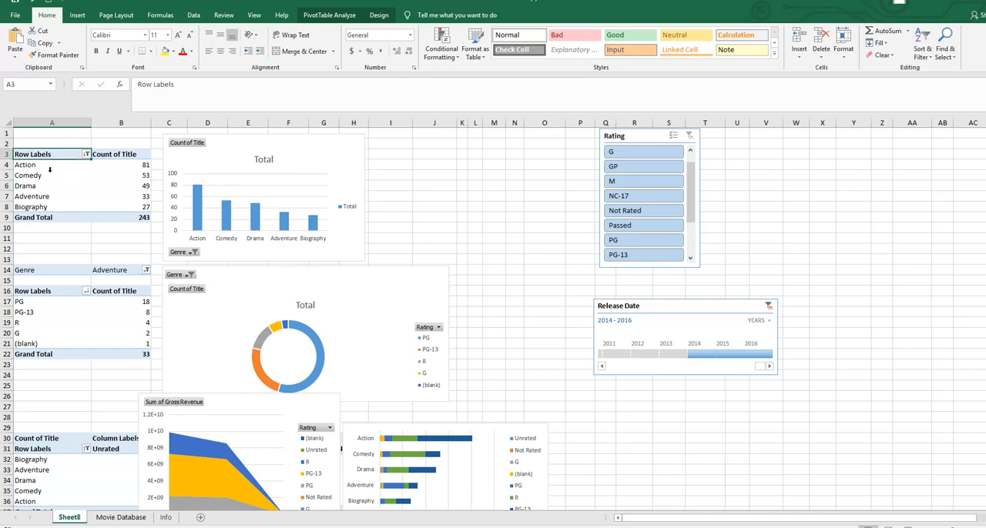
left_click(345, 17)
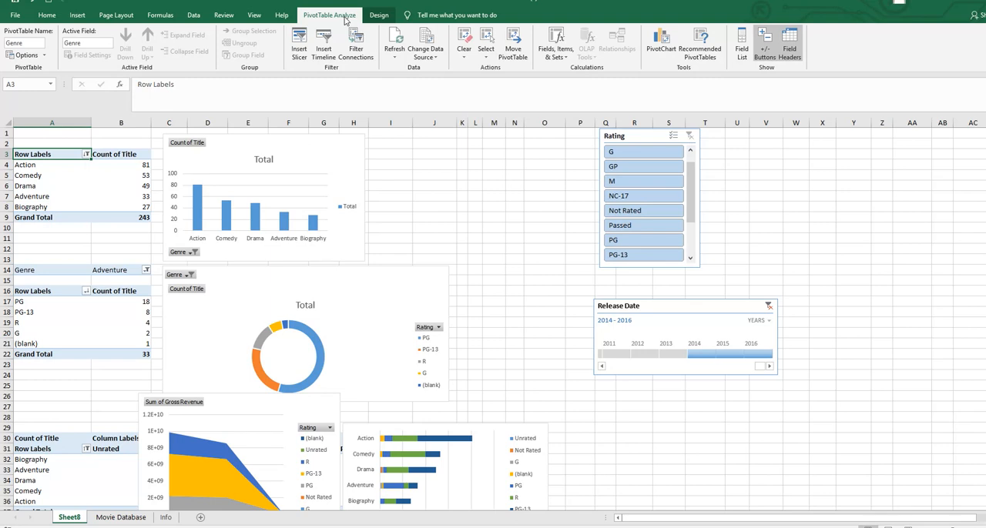
left_click(299, 40)
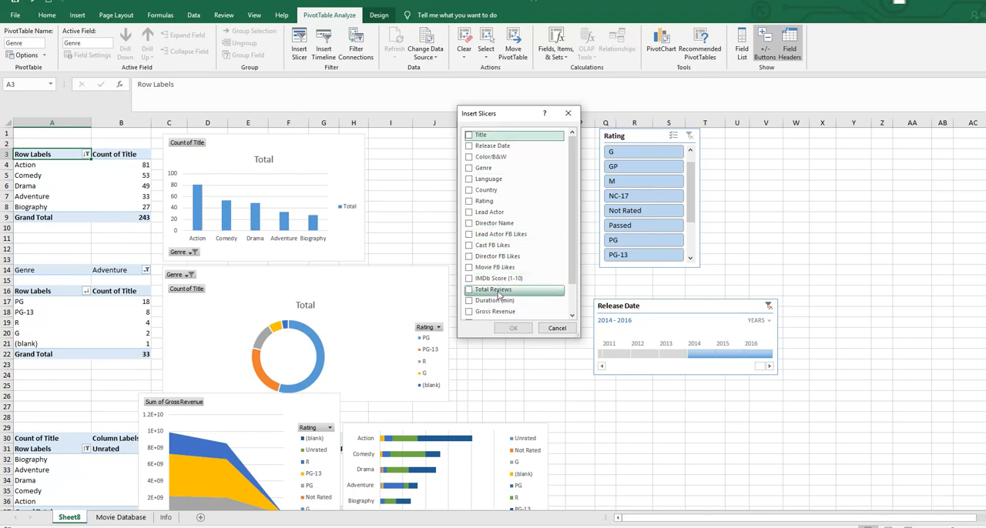
left_click(555, 328)
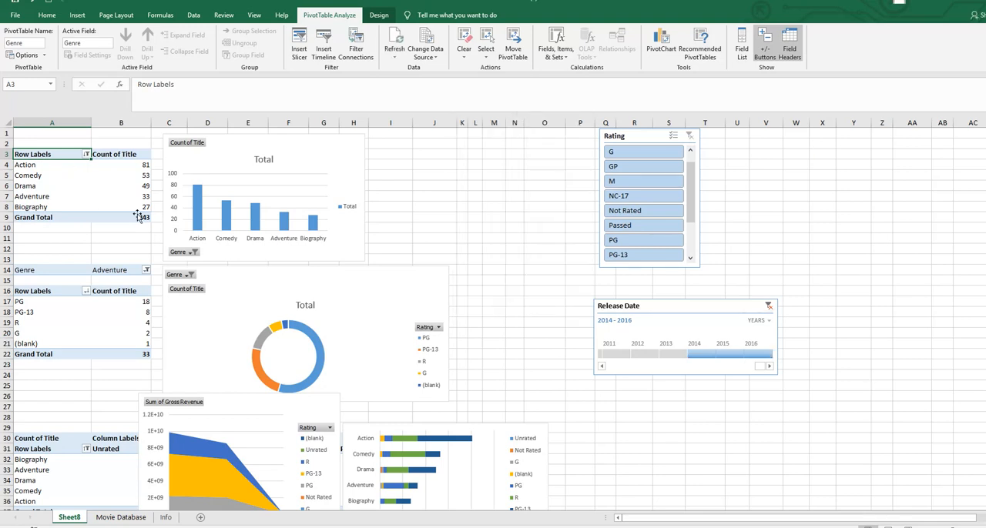
- Show the field list of the genre pivot table, move it beside the Rating slicer and enlarge it to show all its areas
right_click(76, 185)
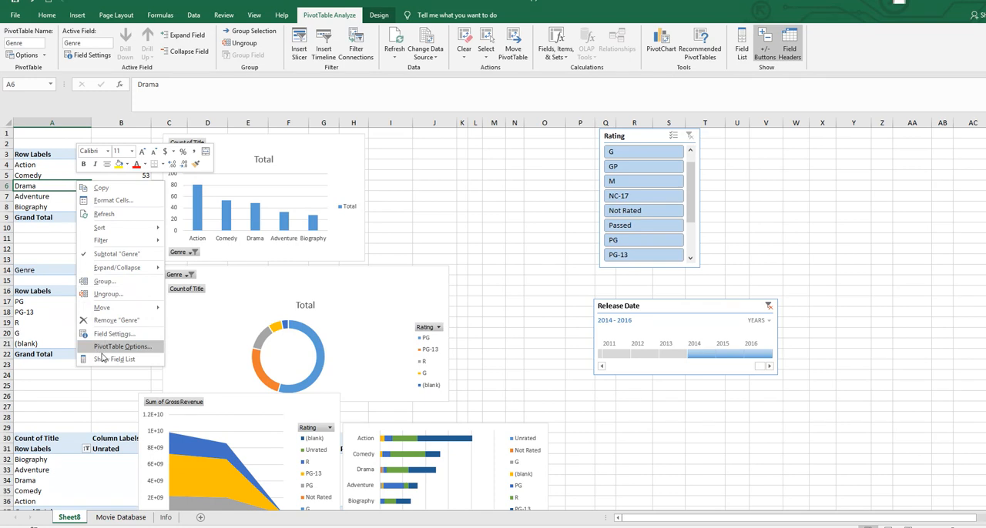
left_click(104, 360)
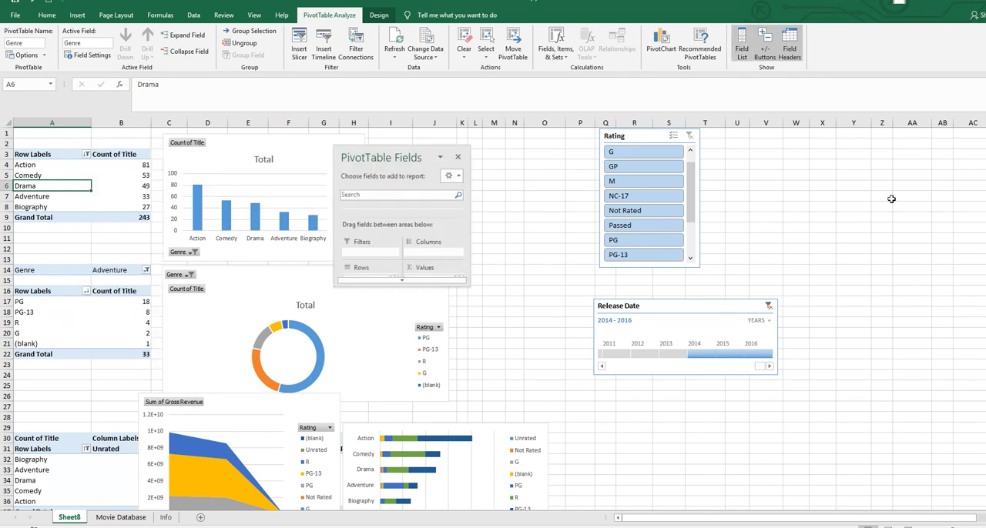
left_click_drag(426, 149, 890, 146)
left_click_drag(876, 281, 884, 507)
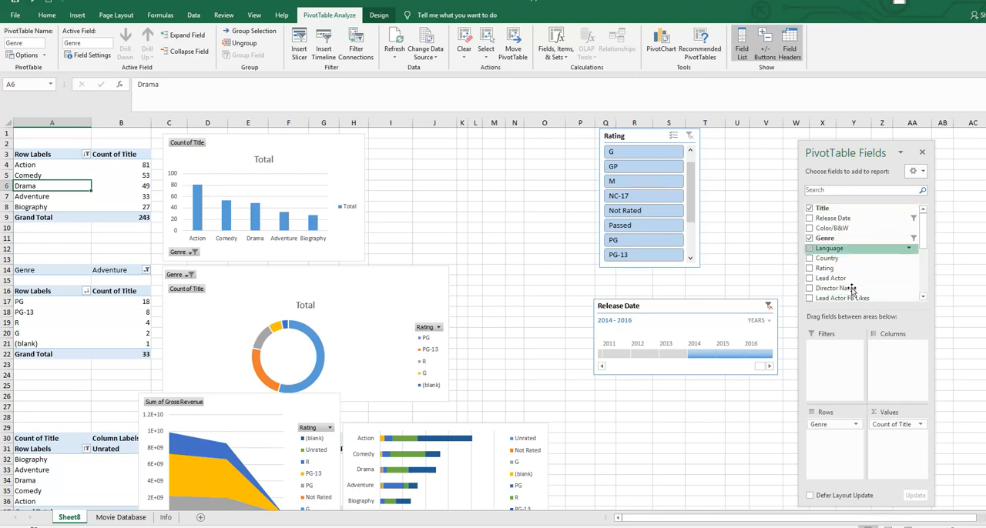
left_click(300, 48)
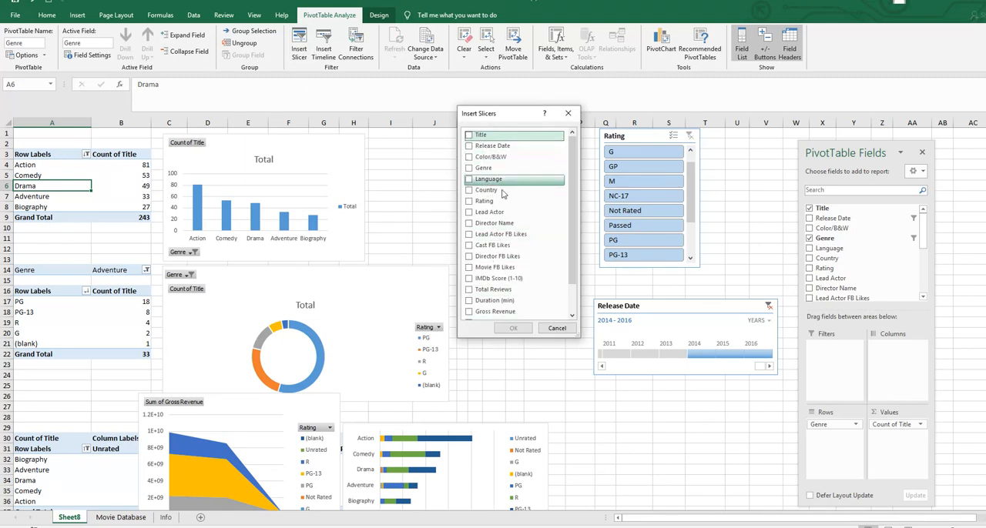
left_click(469, 202)
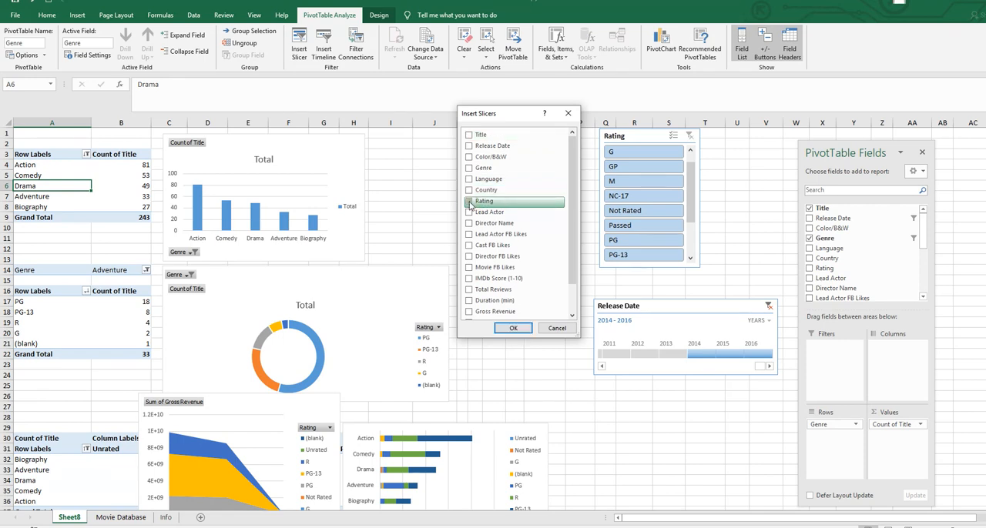
left_click(557, 329)
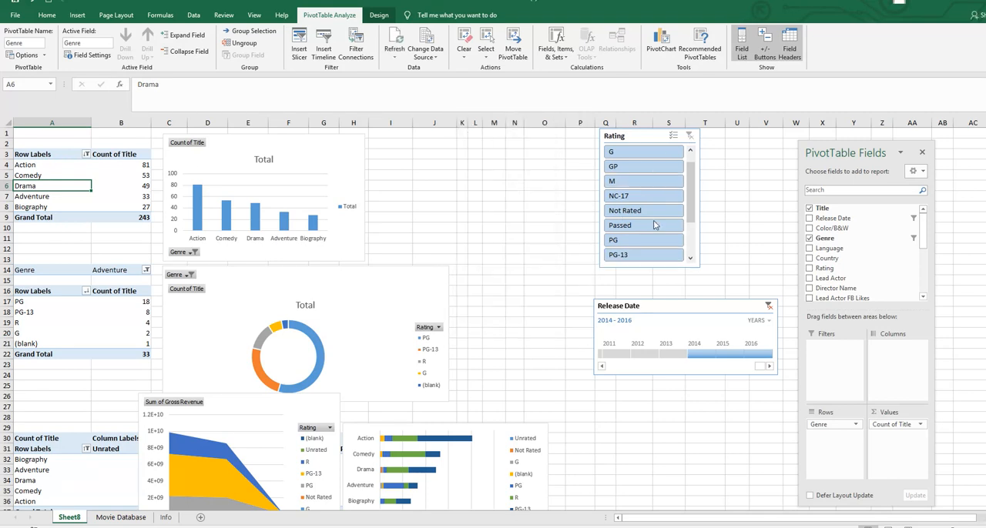
- Move the Rating slicer closer to the charts and filter by G, PG-13 and PG, one at a time
left_click_drag(650, 136, 539, 139)
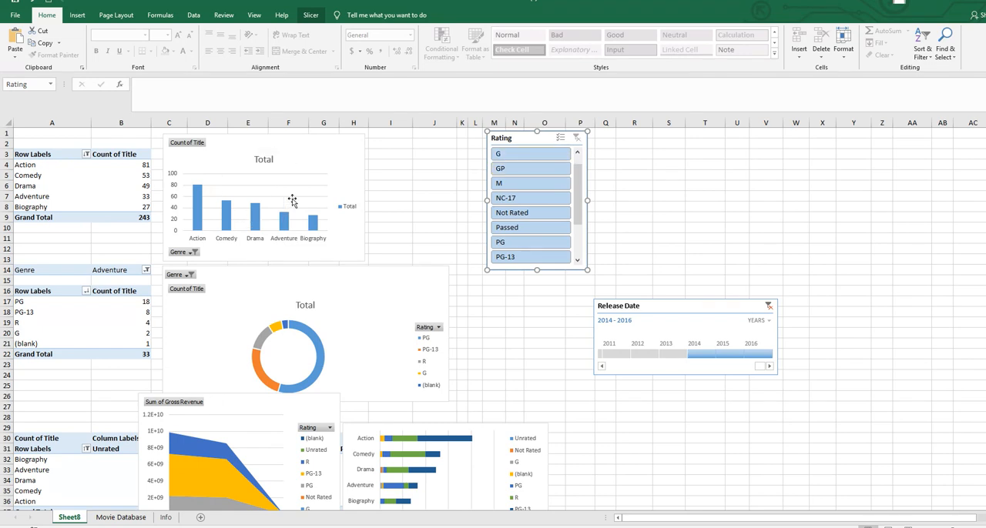
left_click(505, 156)
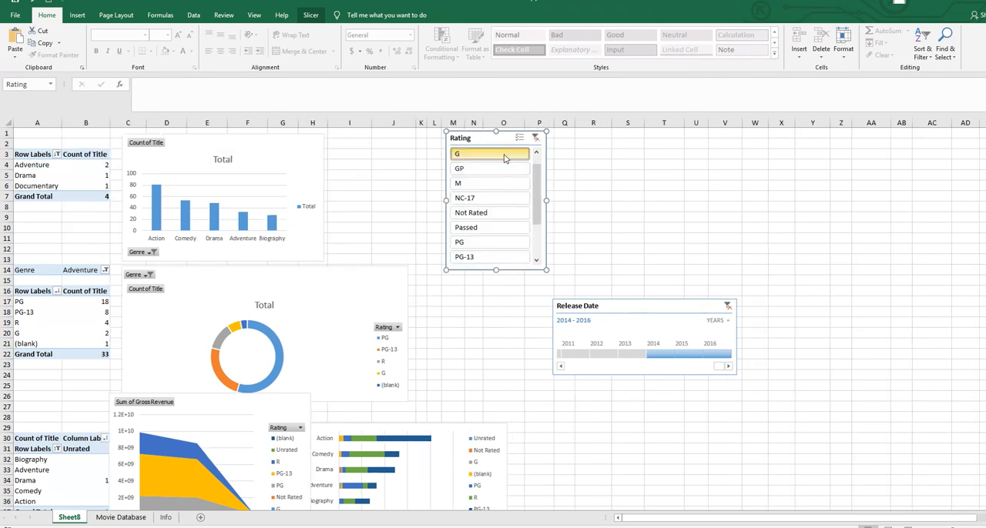
left_click(472, 259)
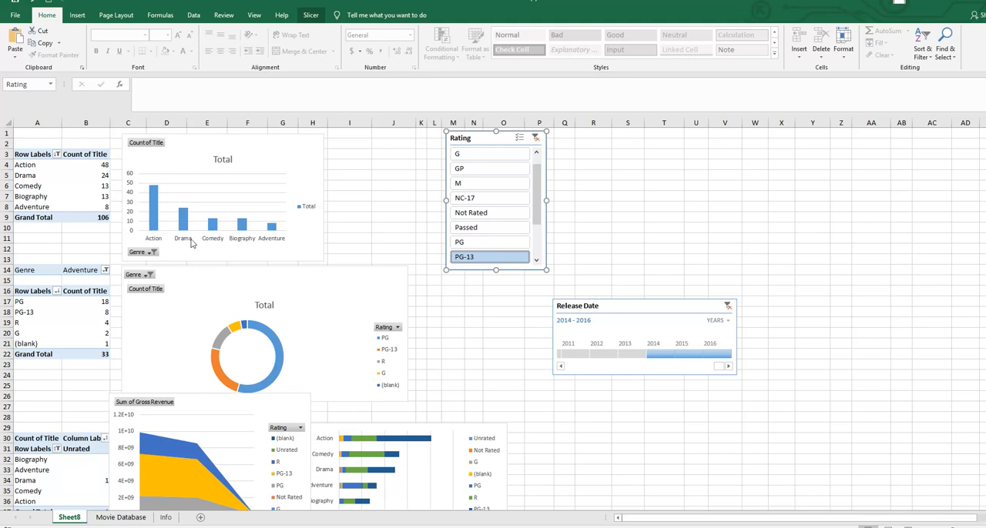
left_click(469, 245)
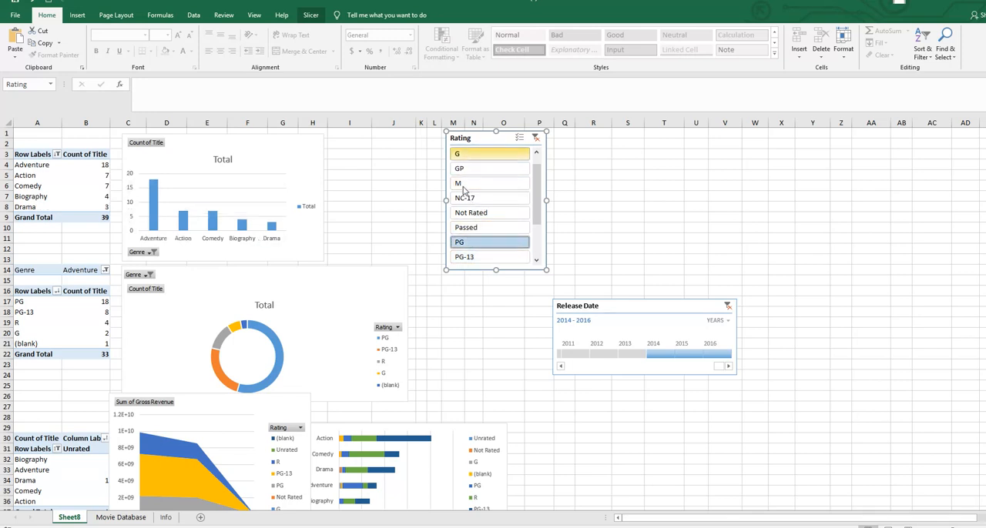
- Multi-select G, GP and PG-13 in addition to PG in the Rating slicer, and clear the rating filter
left_click(520, 140)
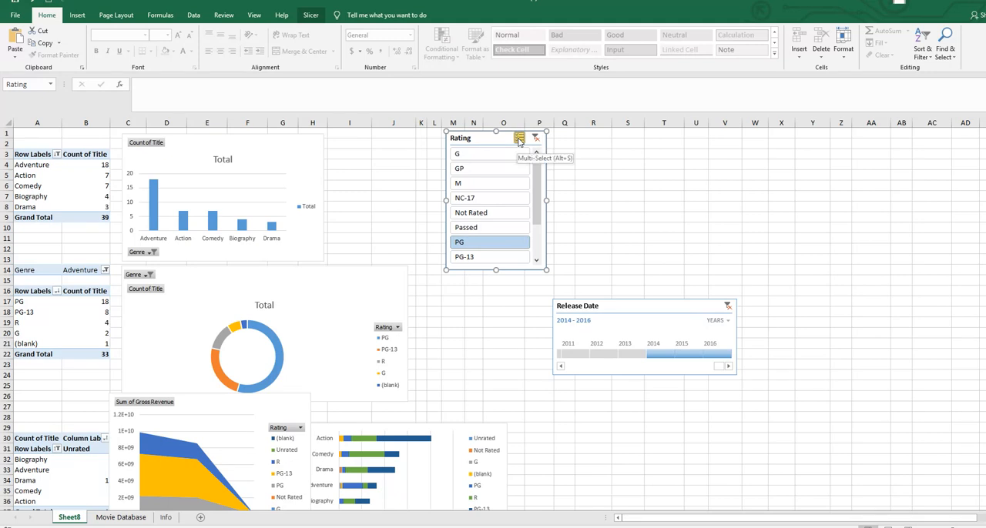
left_click(462, 156)
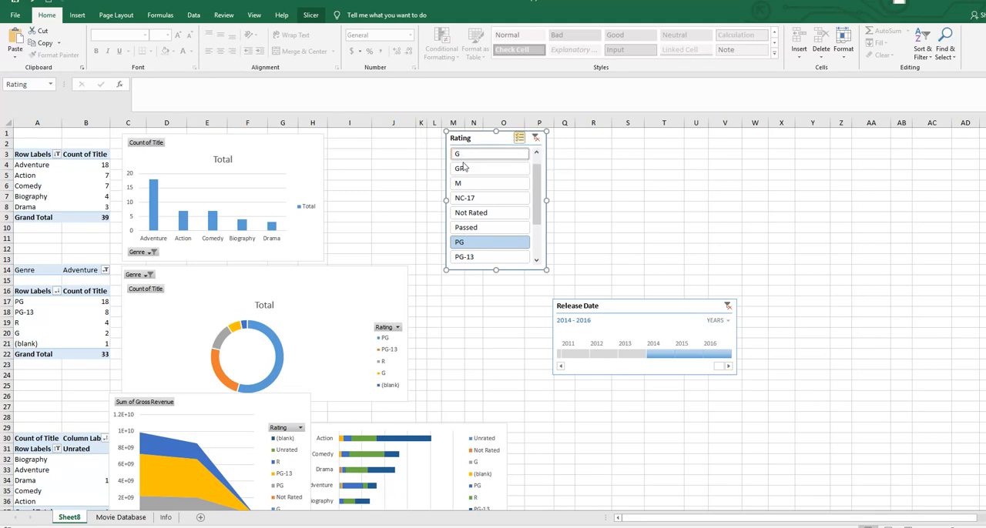
left_click(468, 256)
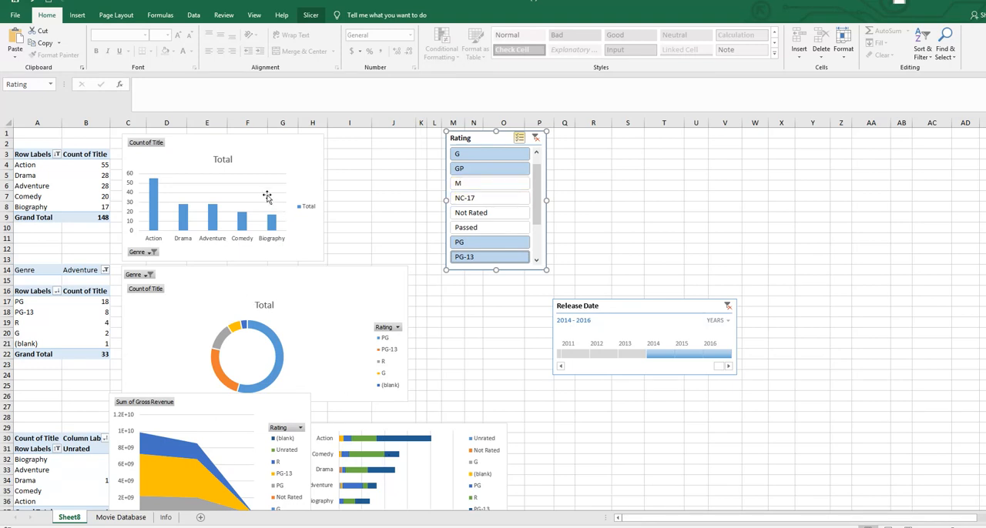
left_click(535, 139)
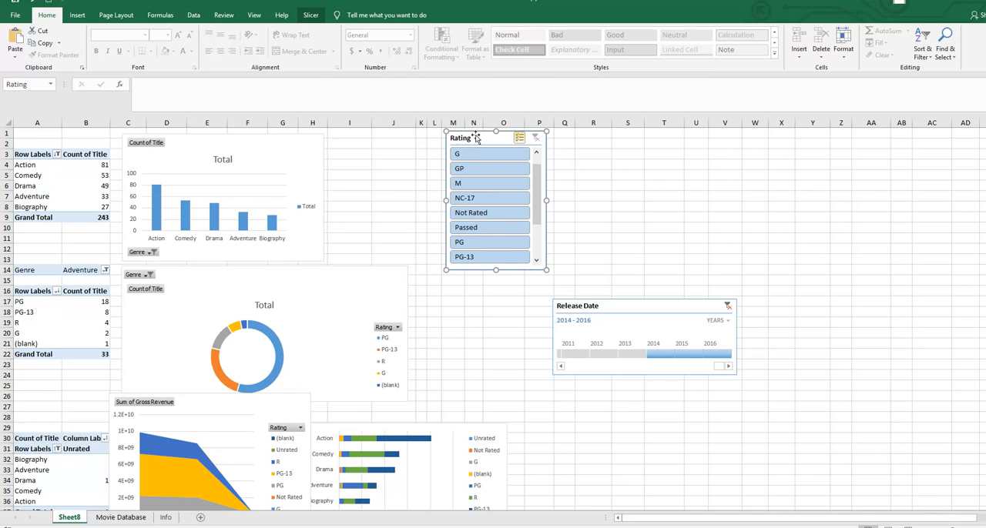
- Connect the Rating slicer to the Years, Rating and Genre Rating pivot tables through its report connections
left_click(311, 15)
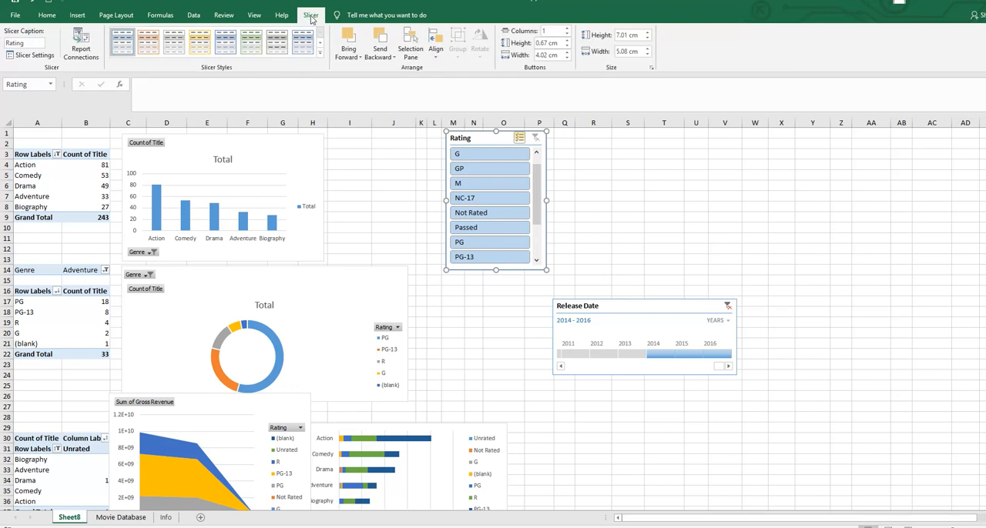
left_click(80, 43)
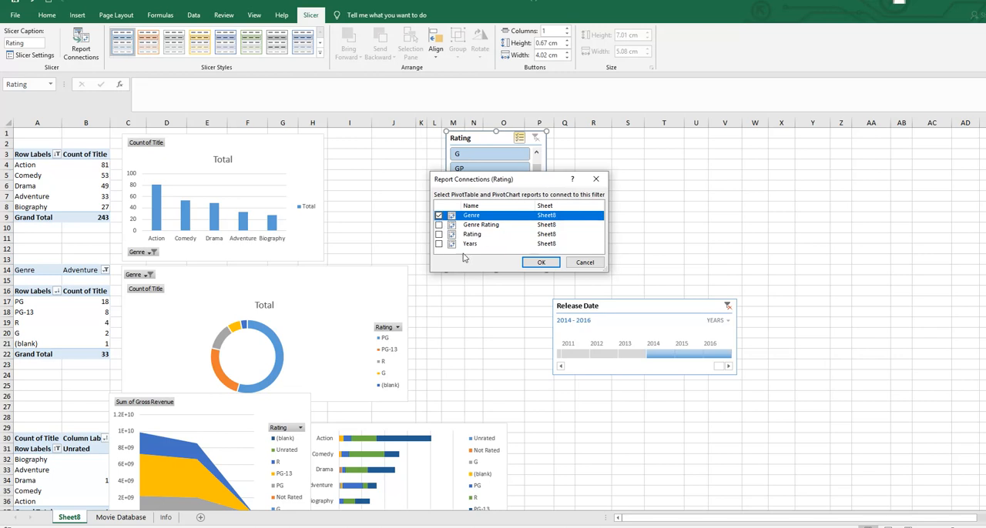
left_click(439, 244)
left_click(439, 234)
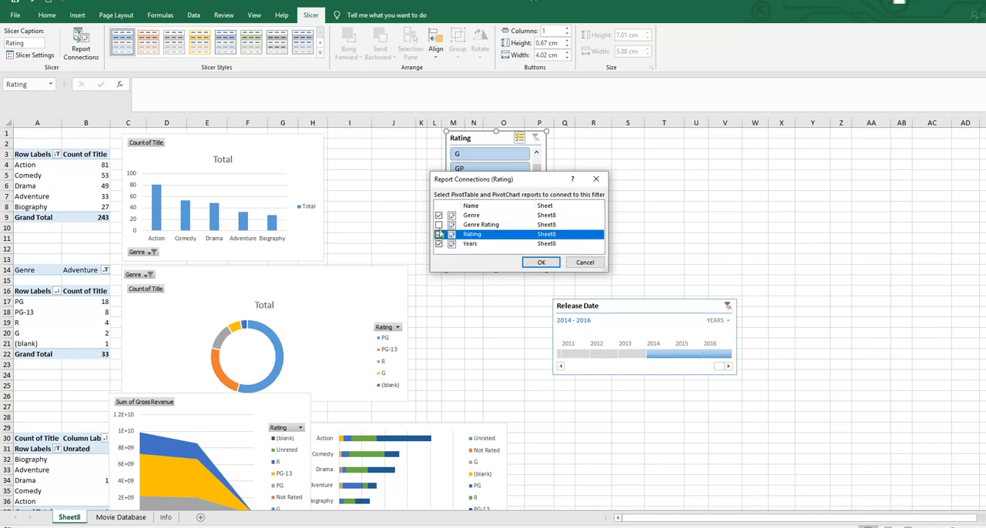
left_click(439, 225)
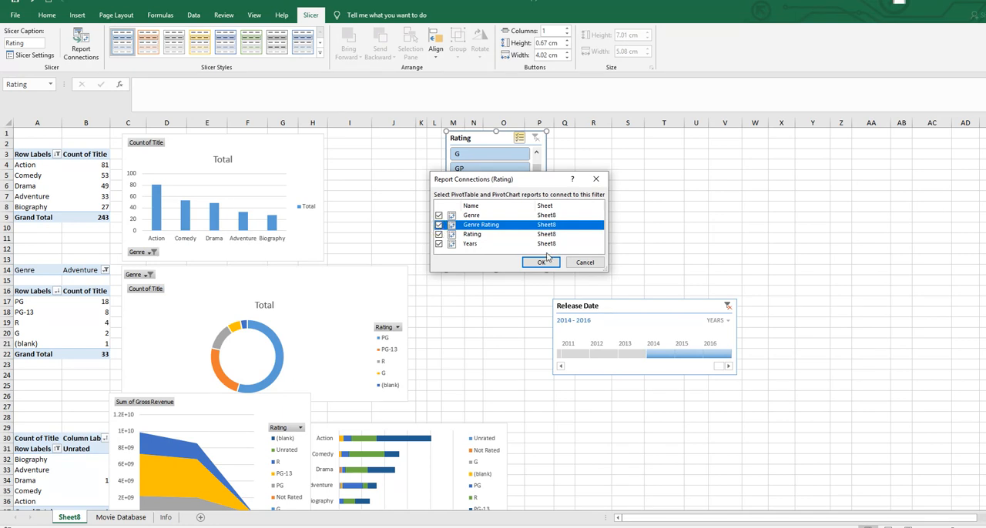
left_click(540, 262)
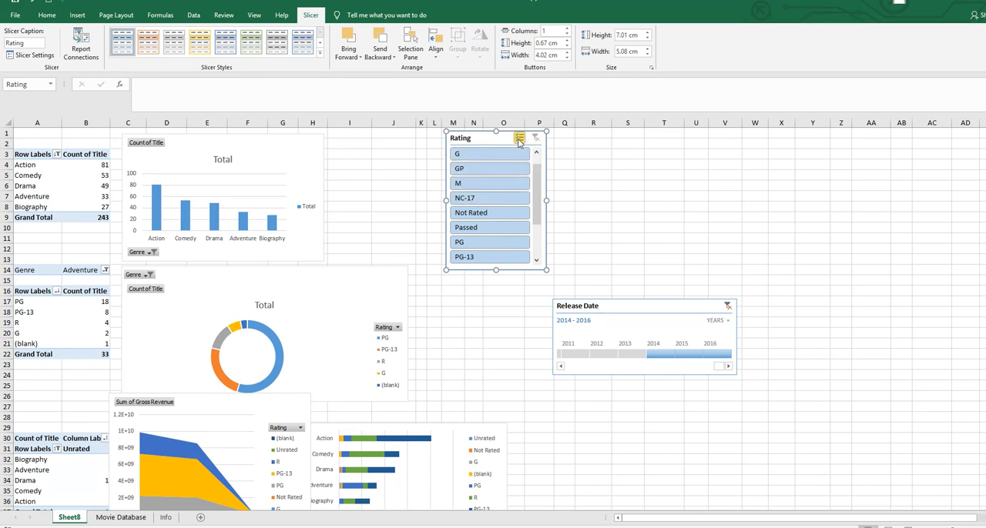
- Test the connected Rating slicer by filtering by GP, PG and PG-13, one at a time
left_click(465, 172)
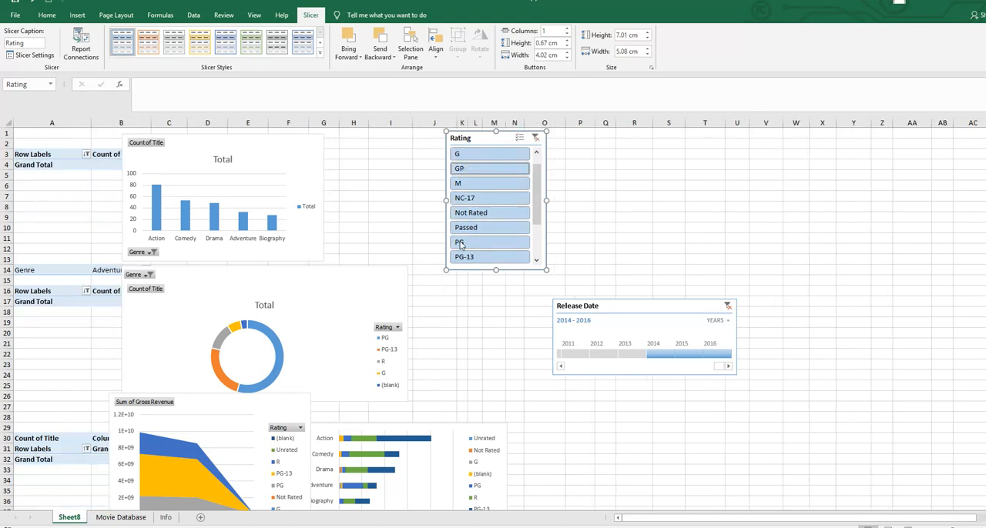
left_click(511, 243)
left_click(512, 259)
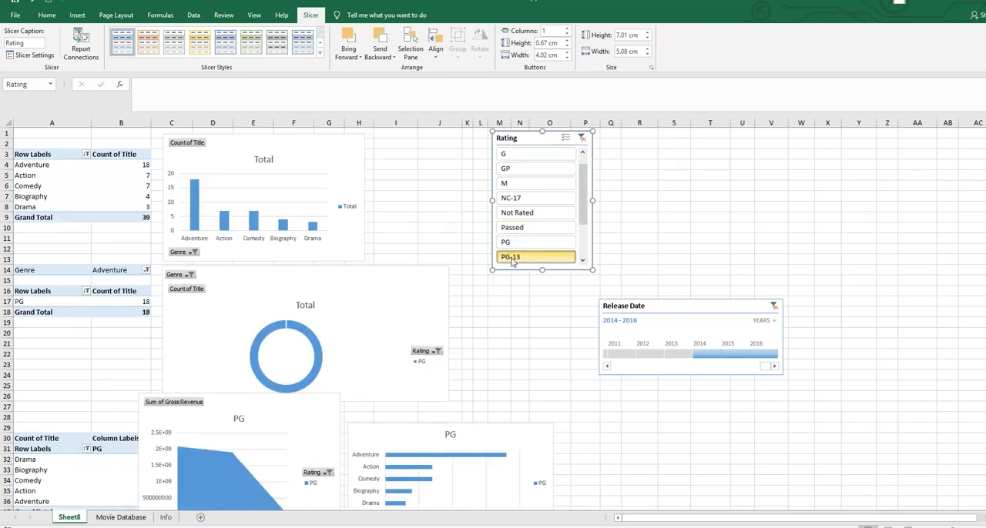
- Multi-select GP, PG, PG-13, R and Unrated in the Rating slicer to filter all connected pivot tables
left_click(522, 170)
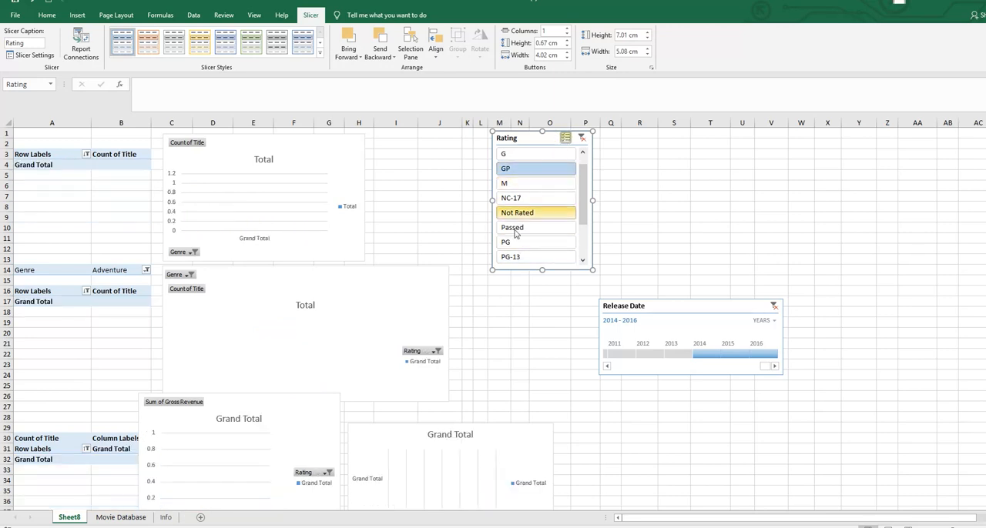
left_click(512, 243)
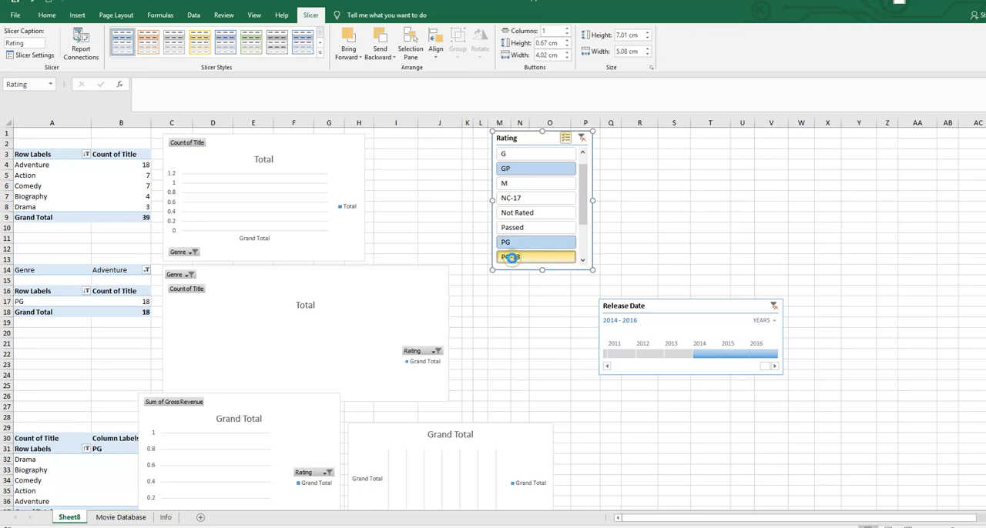
left_click(512, 257)
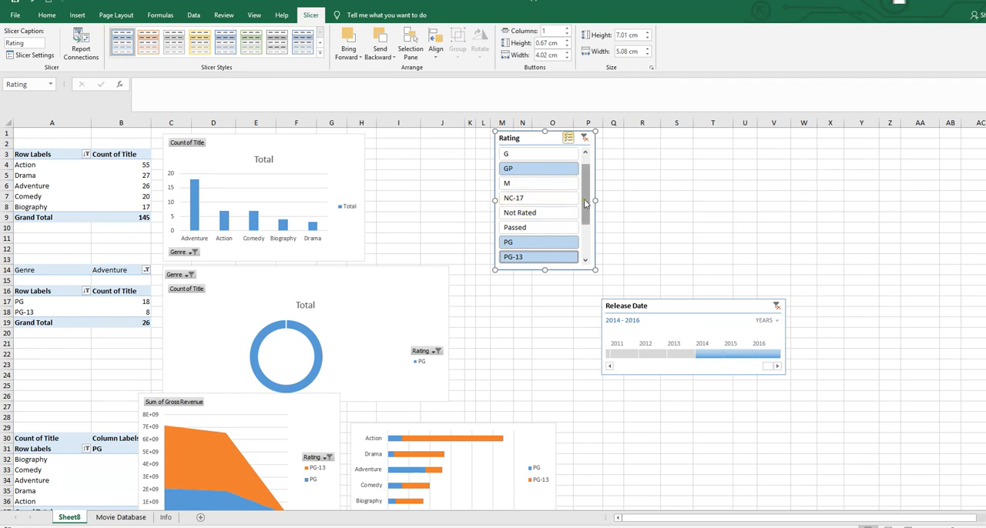
left_click_drag(585, 202, 584, 233)
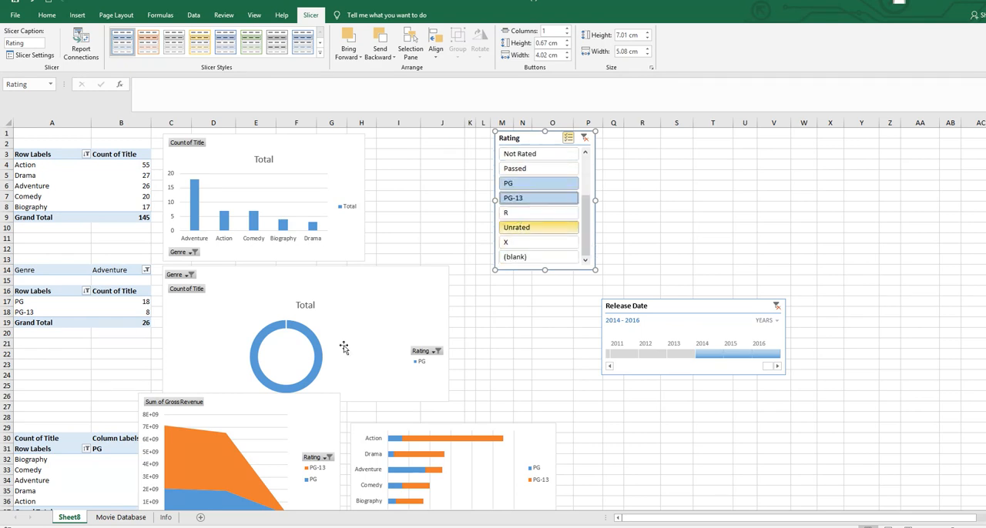
left_click(514, 214)
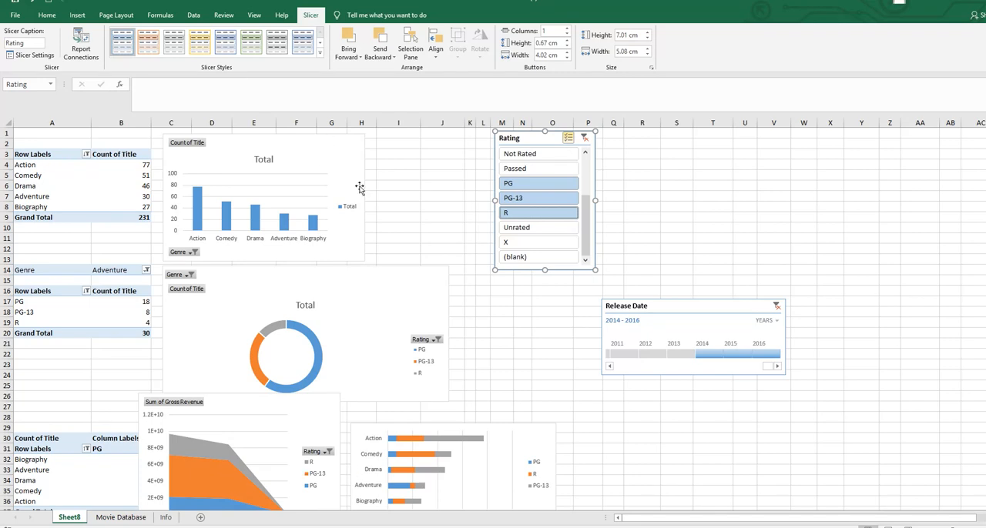
left_click(527, 229)
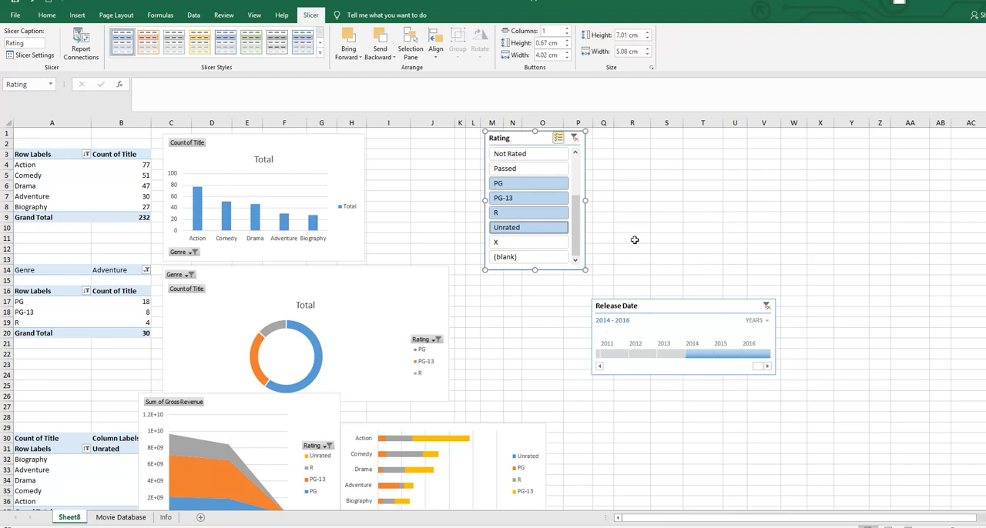
- Check the field layout of the rating pivot table that starts at row 16, and leave the pivot table
left_click(68, 291)
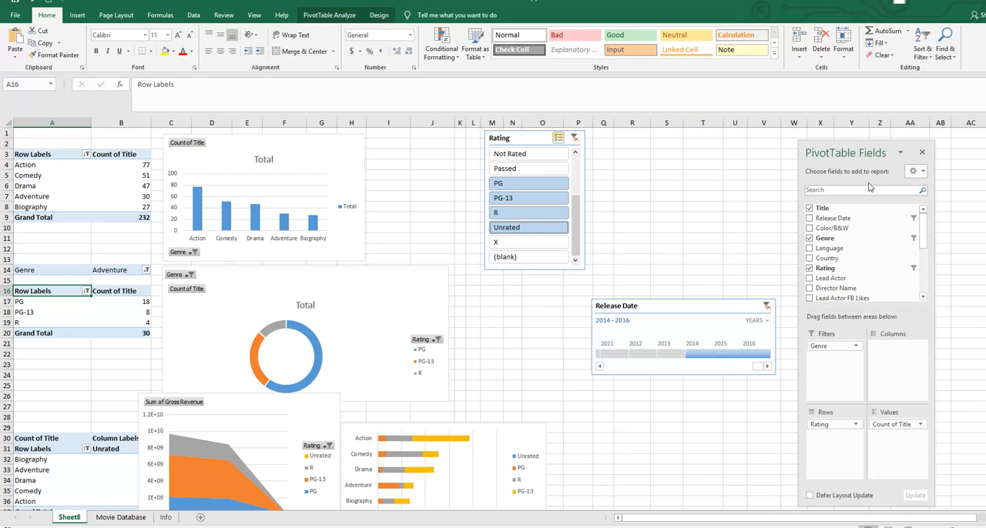
left_click(414, 177)
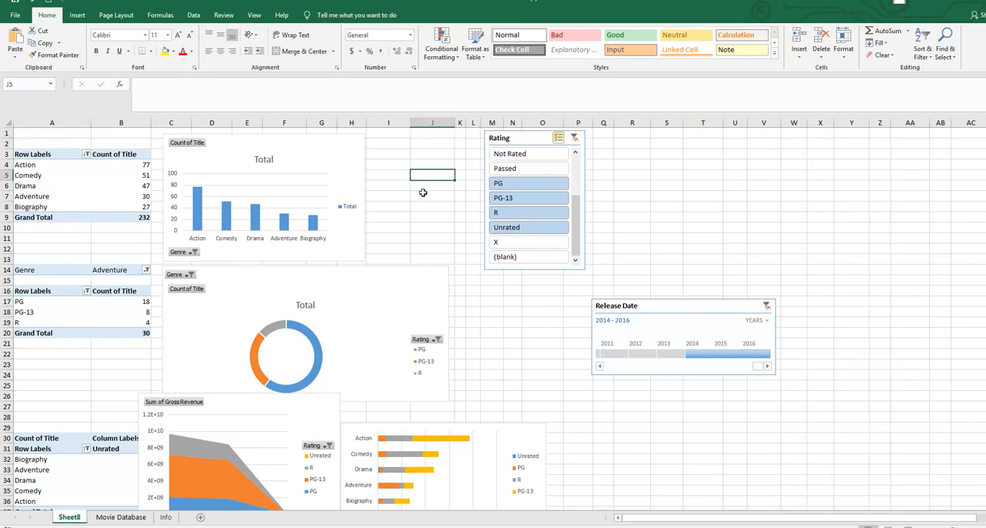
left_click(297, 143)
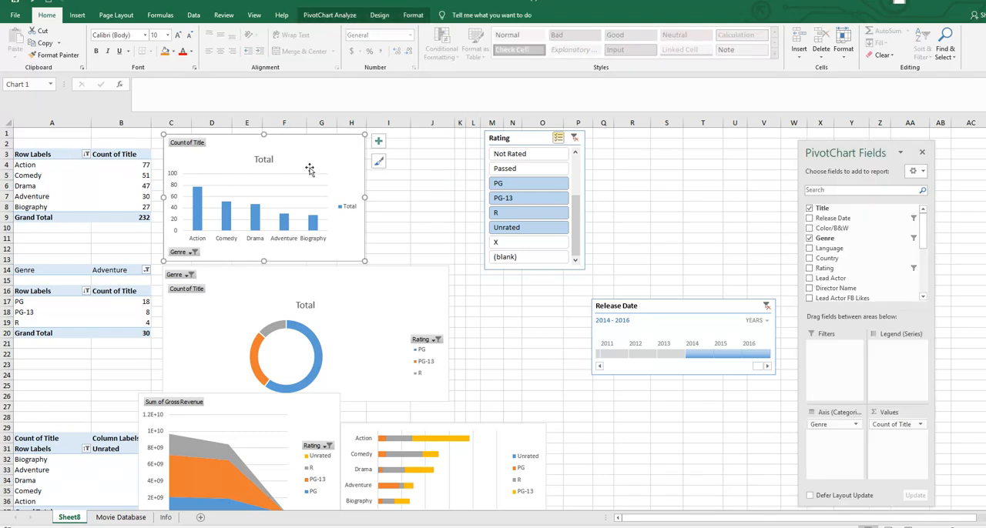
left_click(350, 16)
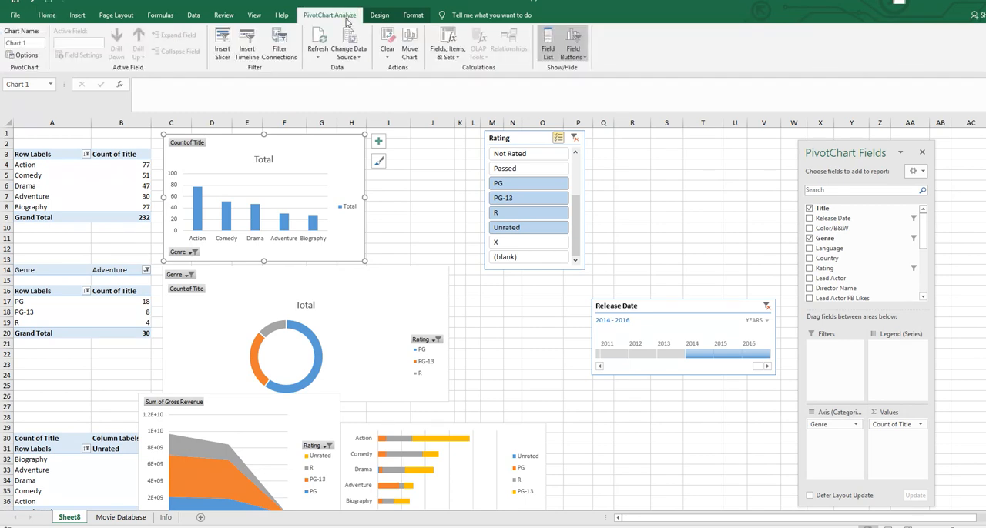
left_click(246, 51)
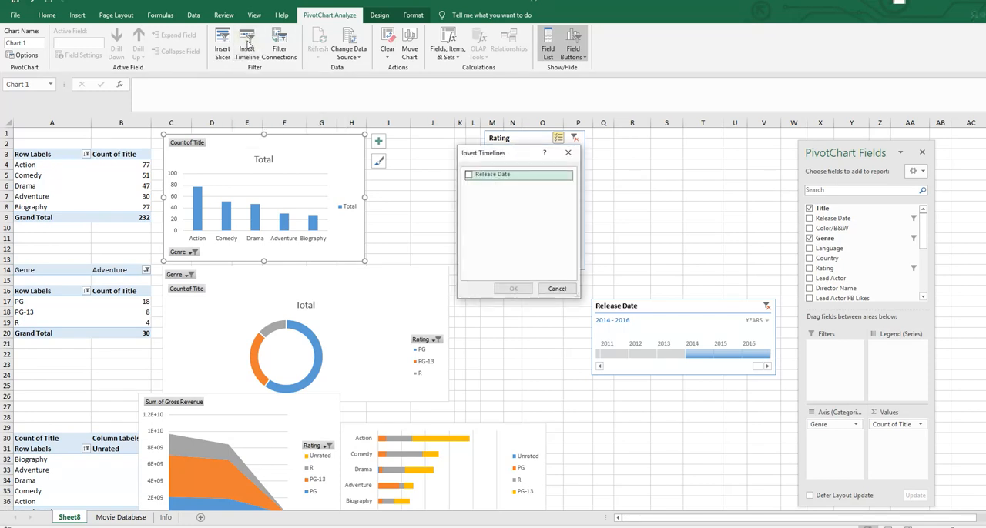
left_click(469, 176)
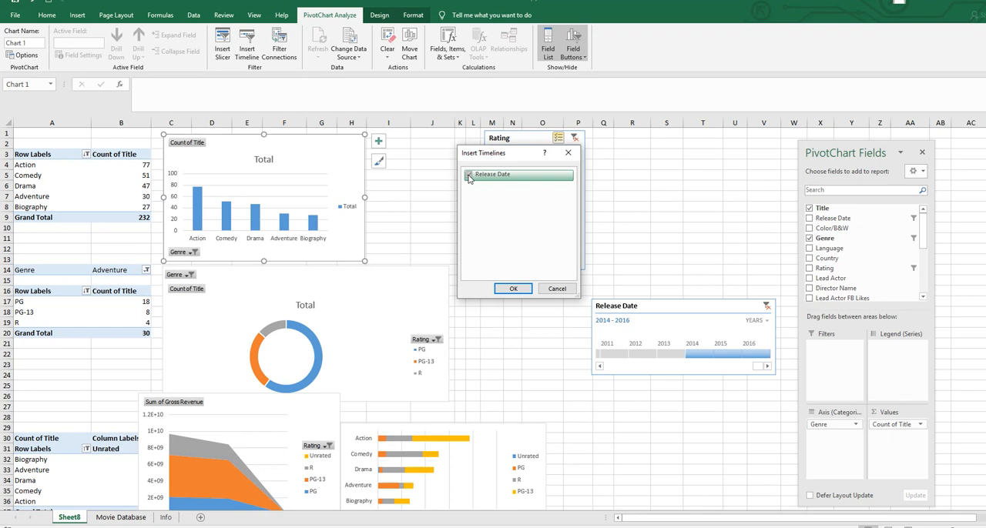
left_click(556, 289)
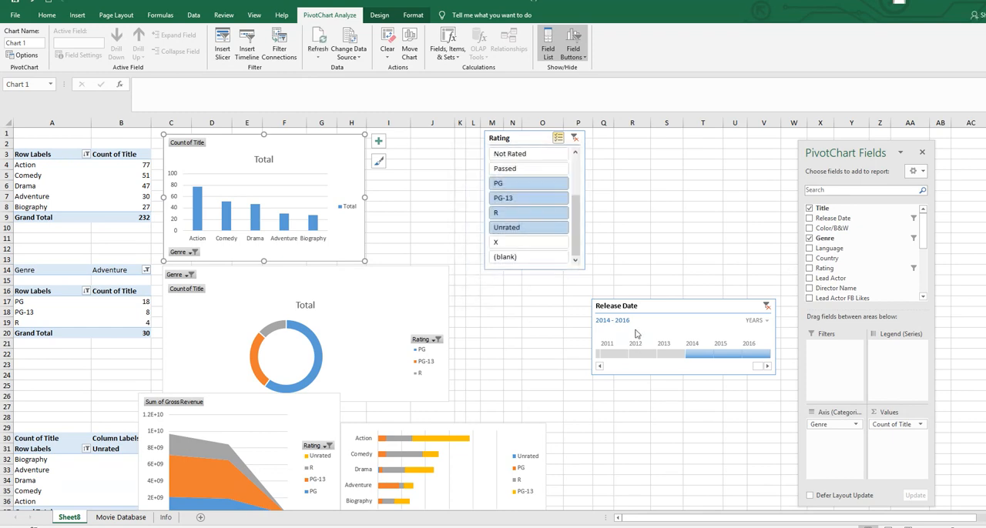
- Move the Release Date timeline slightly closer to the charts and set its range to 2016, 2014-2016 and finally 2011-2016
left_click_drag(669, 304, 627, 298)
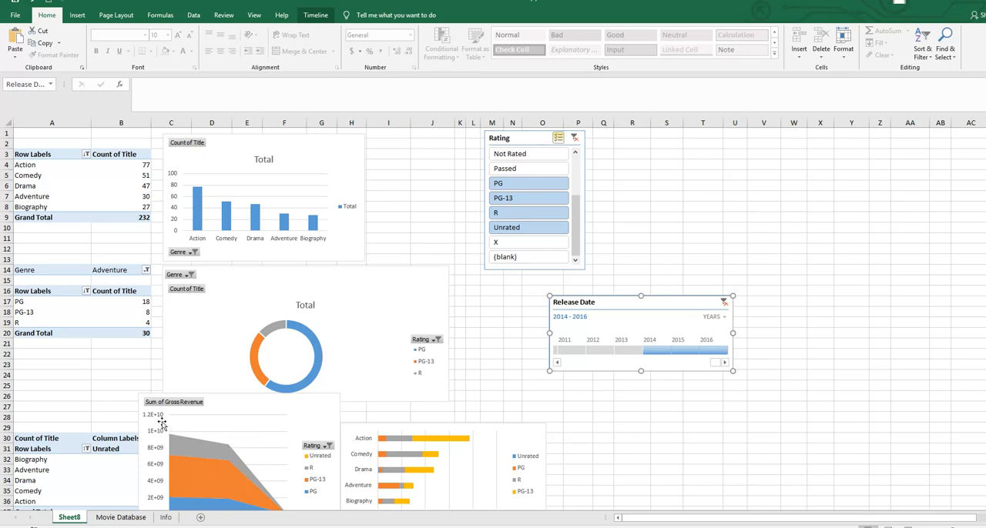
left_click_drag(642, 351, 700, 352)
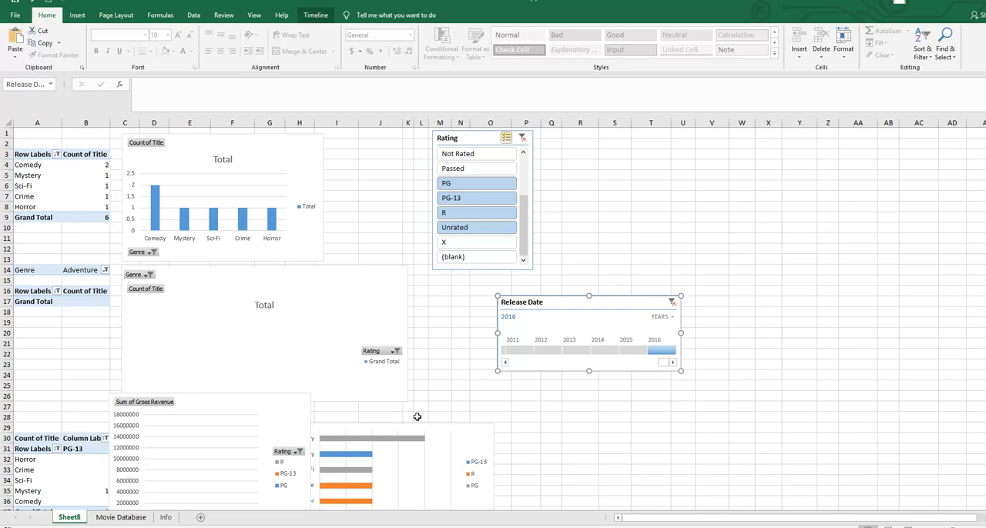
left_click_drag(645, 350, 588, 350)
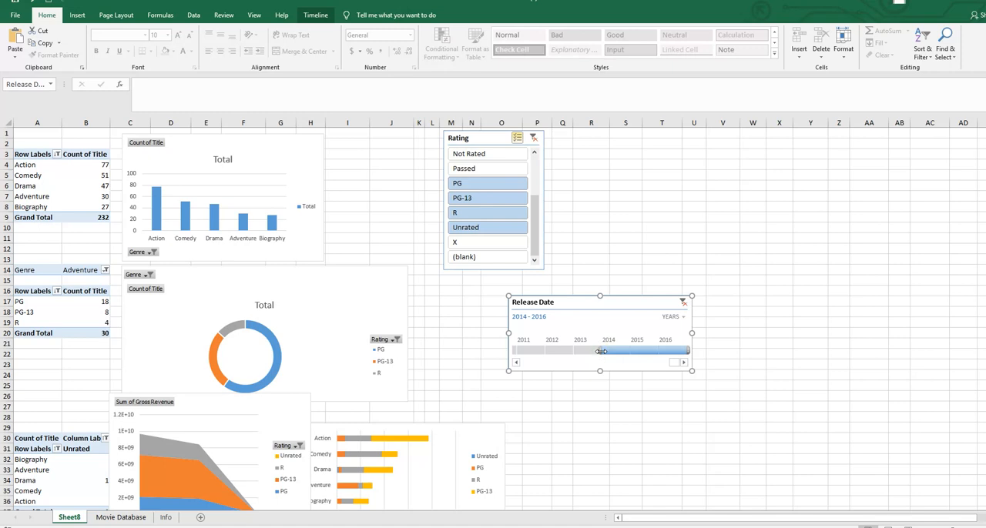
left_click_drag(552, 350, 520, 351)
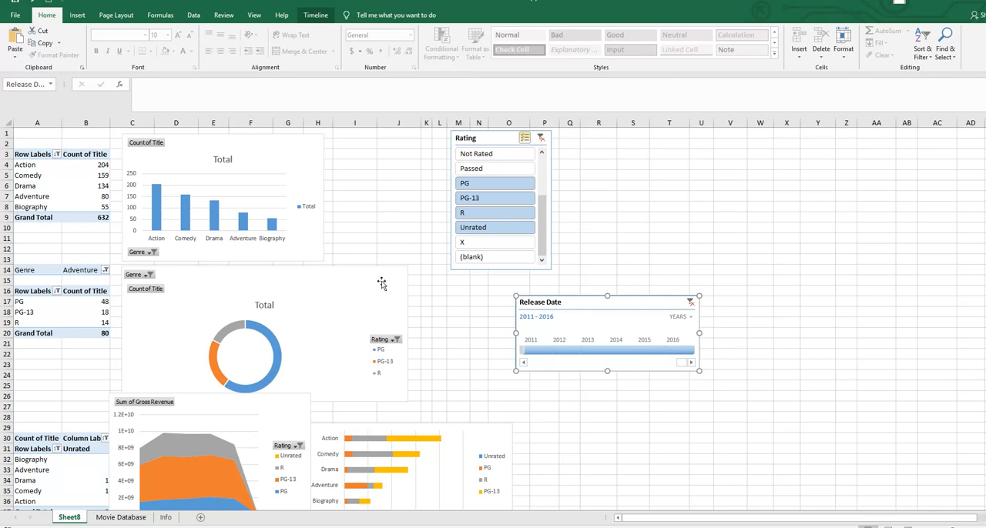
- Check which filters are connected to the genre column chart in its filter connections, and close the list
left_click(164, 162)
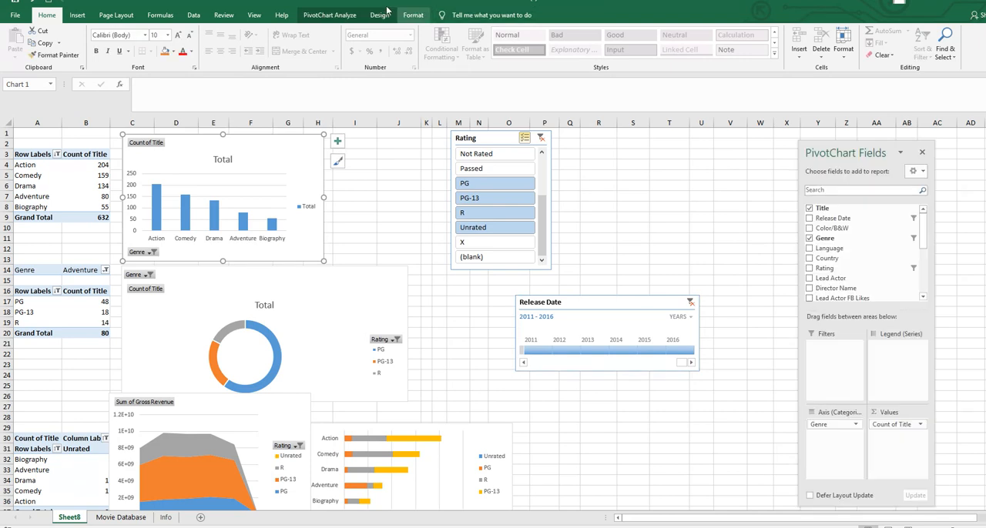
left_click(329, 16)
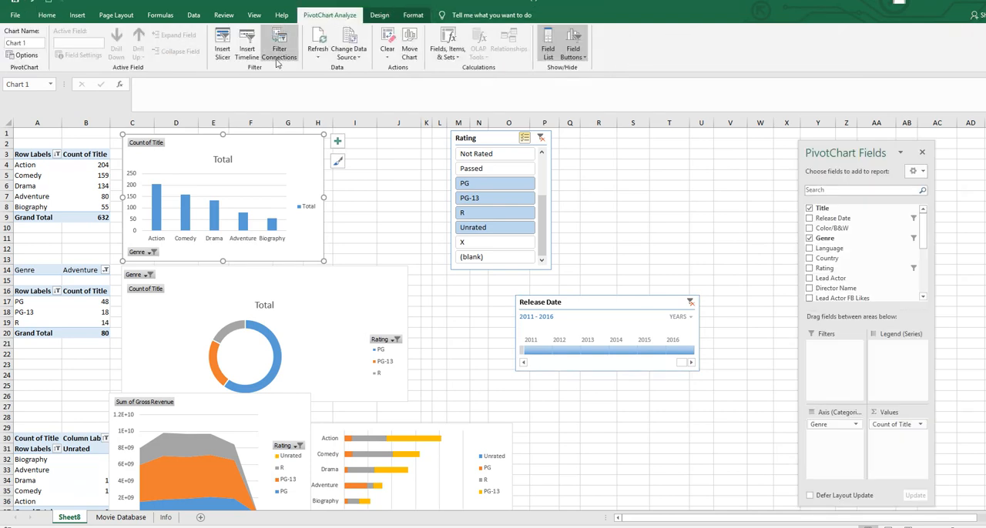
left_click(279, 38)
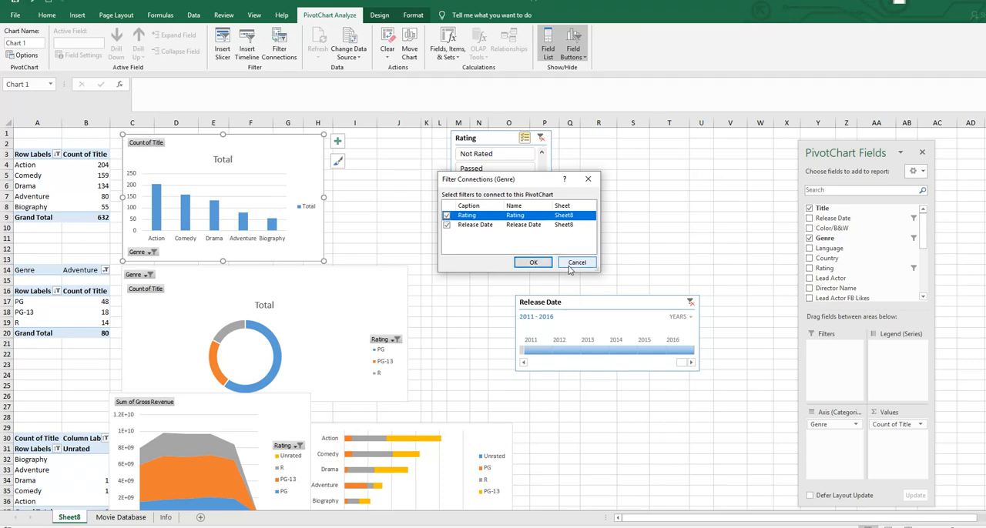
left_click(575, 263)
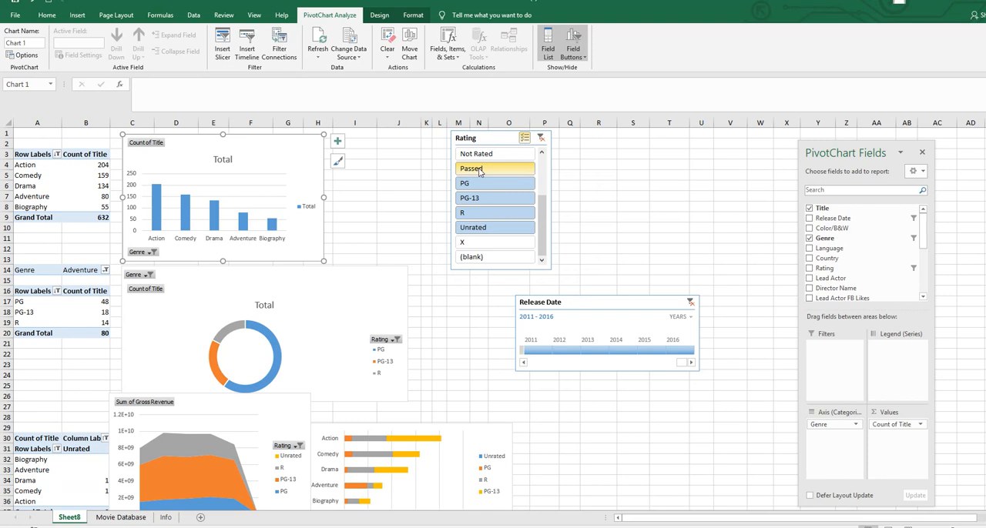